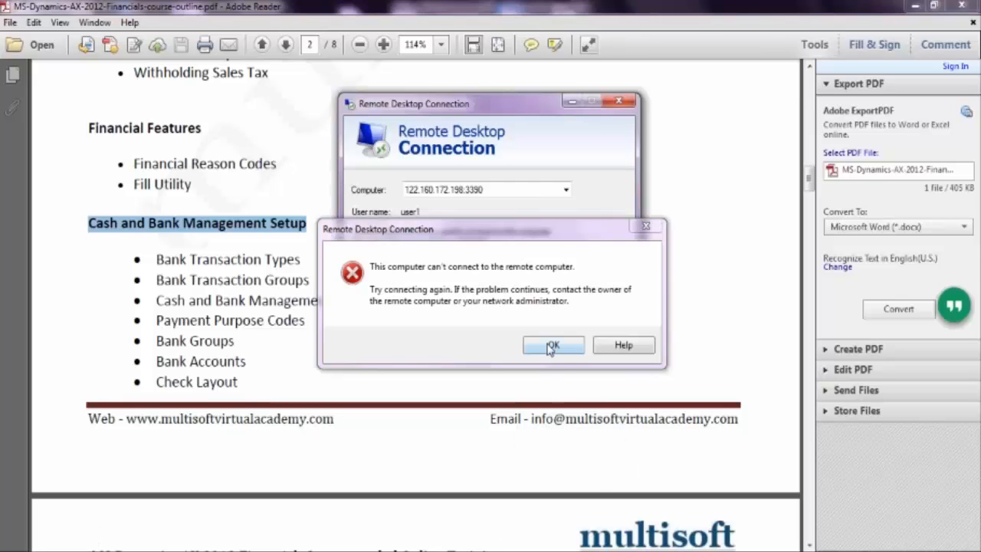
Dismiss the Remote Desktop connection error and open the Bank accounts list of Cash and bank management in Microsoft Dynamics AX
{"action": "left_click", "coordinate": [549, 345]}
{"action": "left_click", "coordinate": [540, 269]}
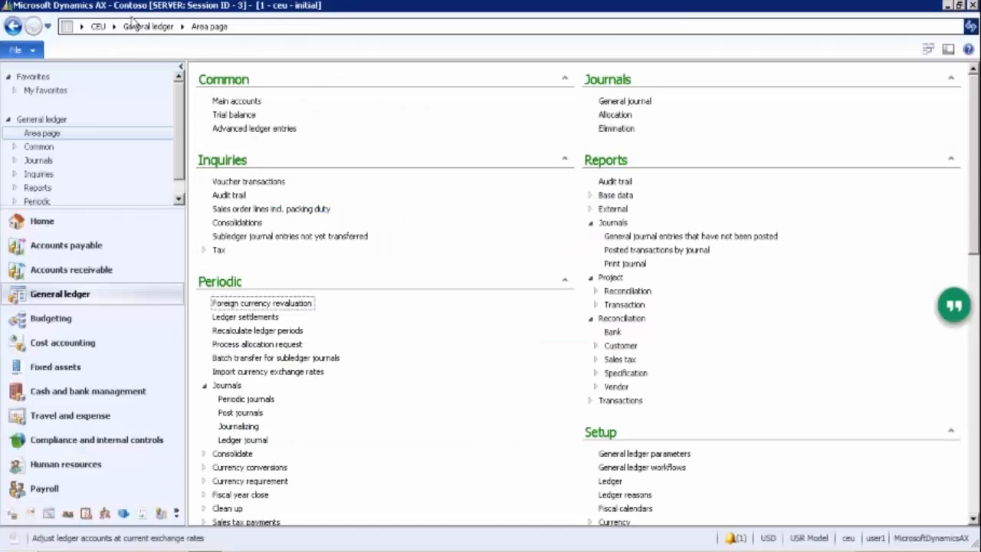
{"action": "left_click", "coordinate": [115, 28]}
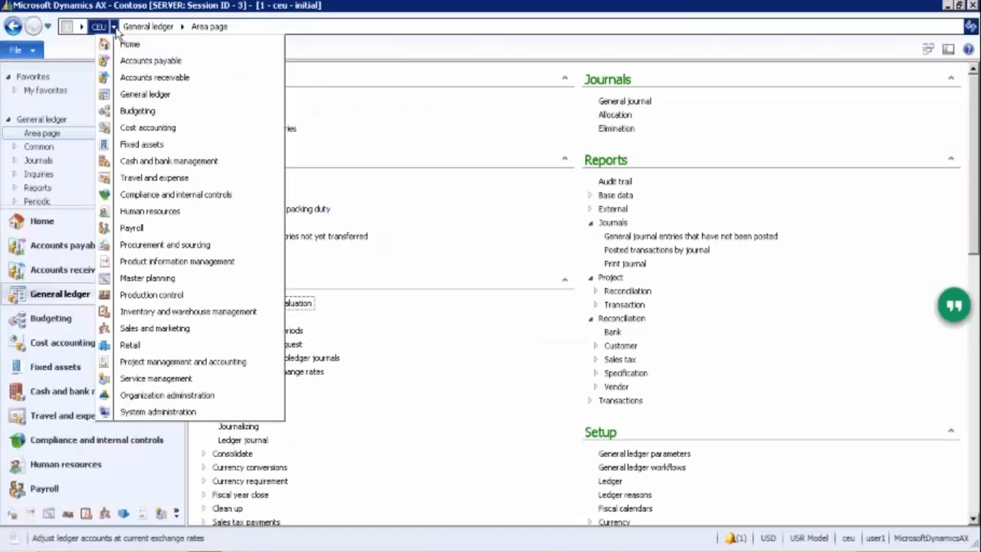
{"action": "left_click", "coordinate": [157, 162]}
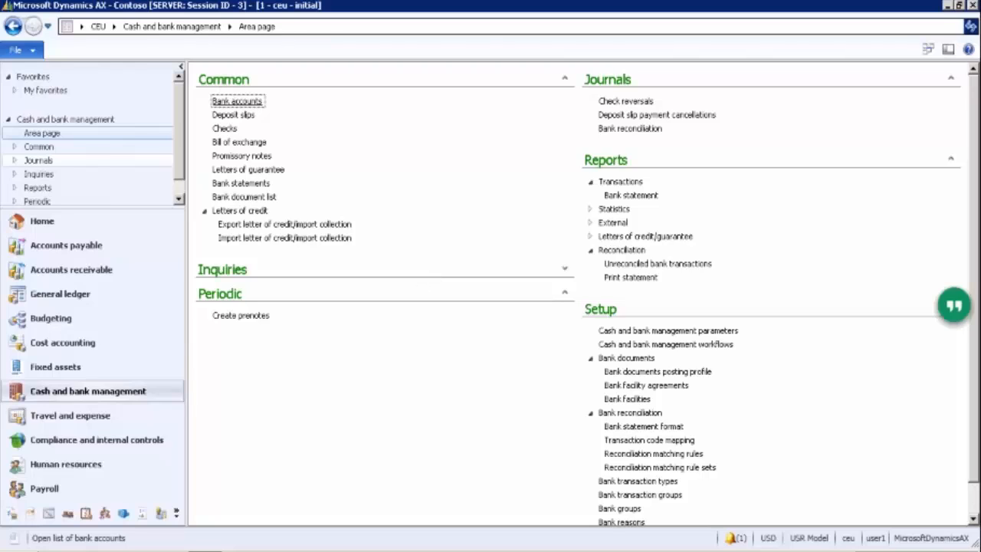
{"action": "left_click", "coordinate": [230, 100]}
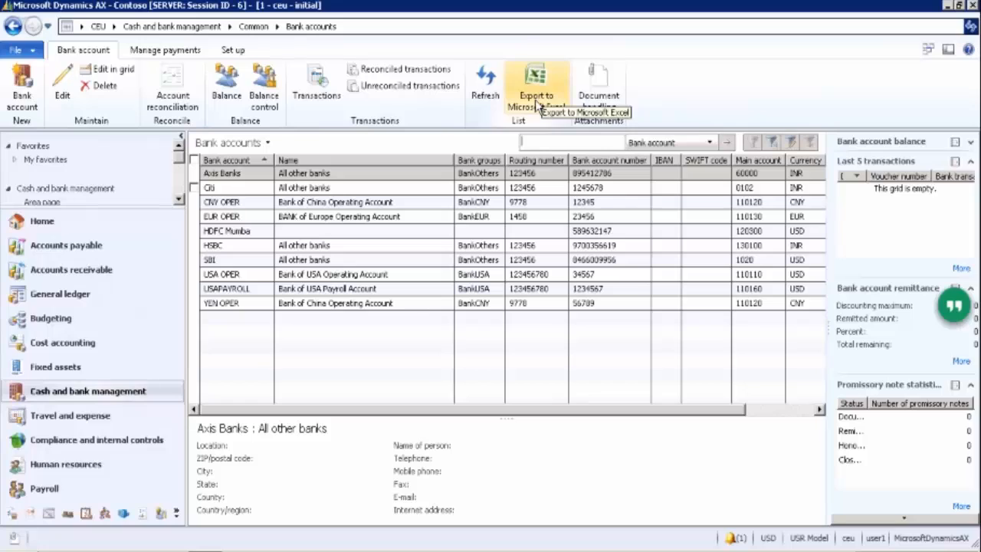
Create a bank account named "jude bank" with routing number type None, routing number 123, the bank account number and the name "jude bank"
{"action": "left_click", "coordinate": [25, 90]}
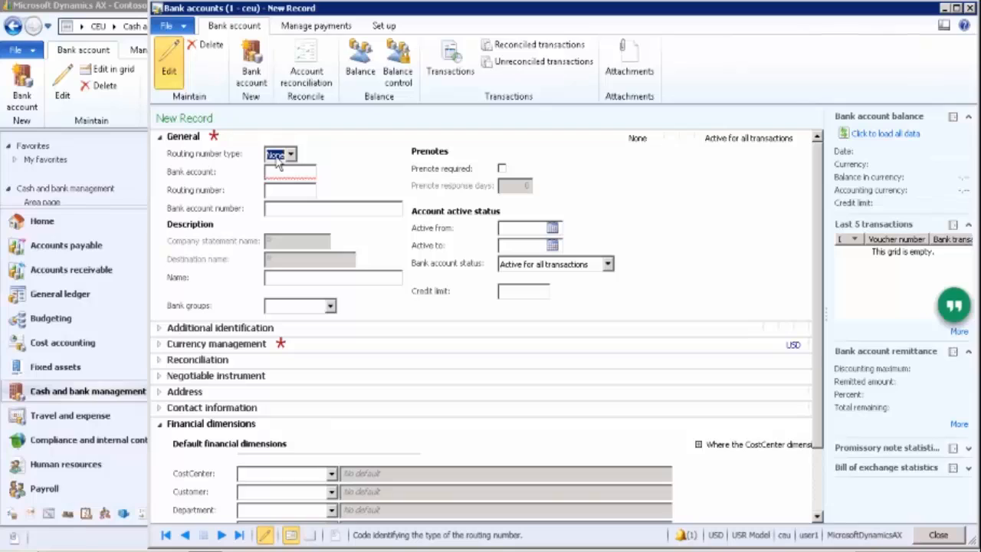
{"action": "left_click", "coordinate": [291, 154]}
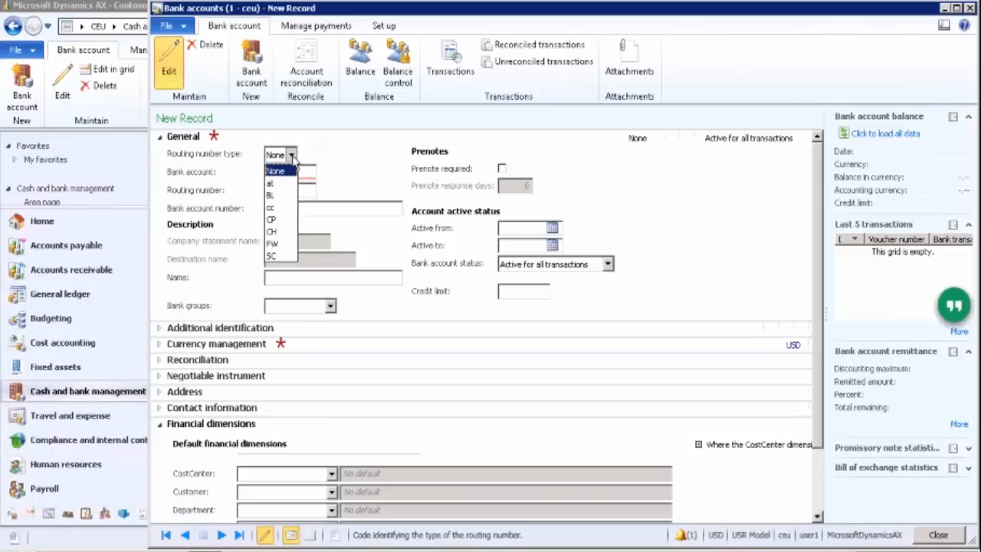
{"action": "left_click", "coordinate": [285, 172]}
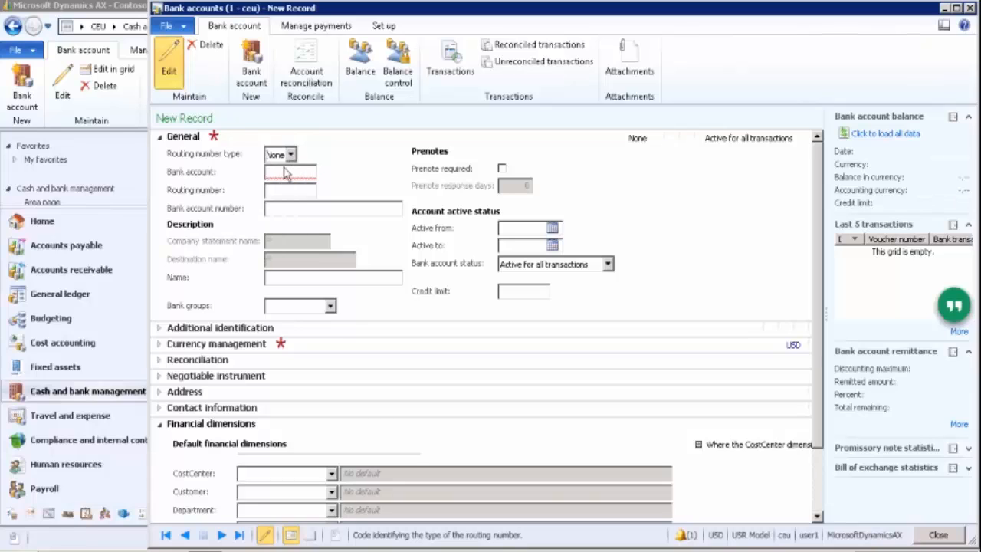
{"action": "left_click", "coordinate": [283, 172]}
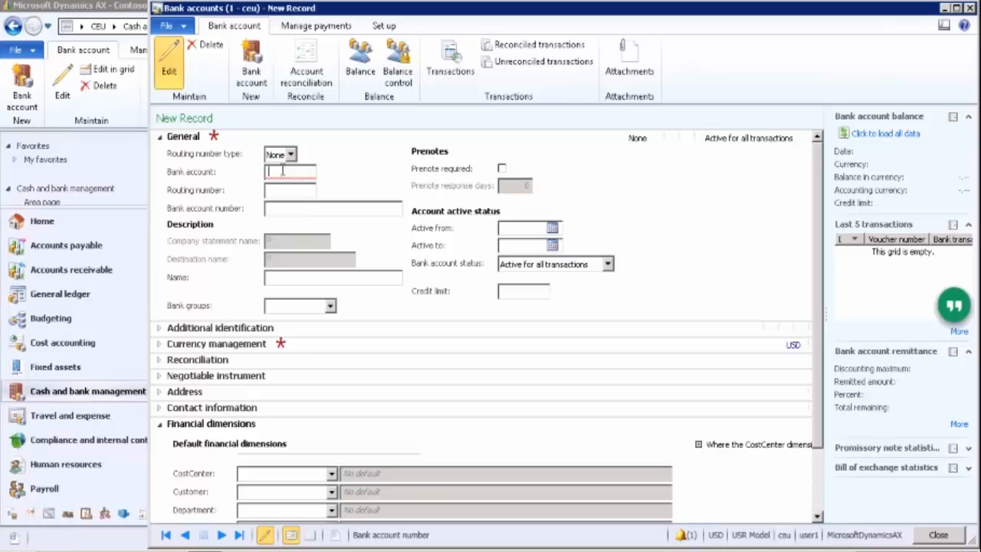
{"action": "type", "text": "jude bank"}
{"action": "left_click", "coordinate": [283, 190]}
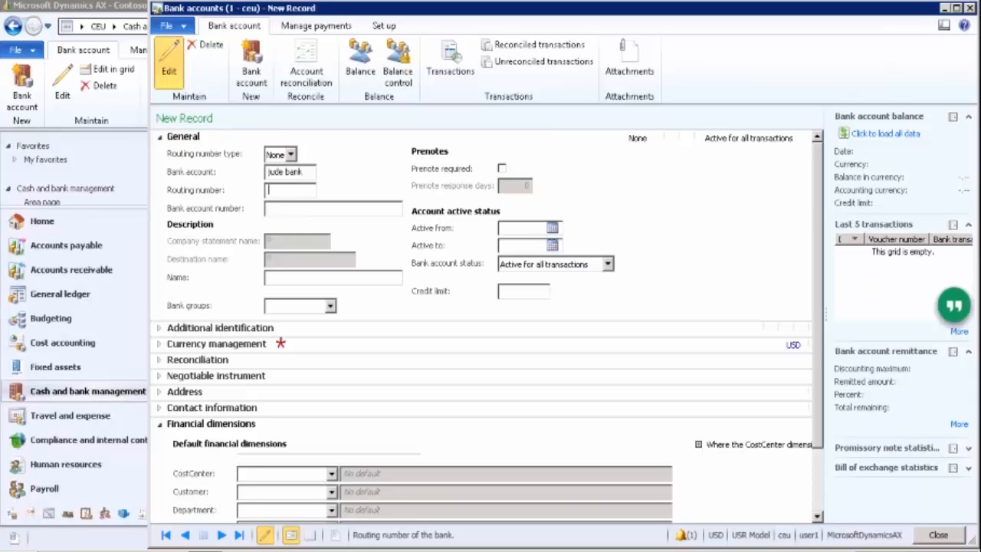
{"action": "scroll", "coordinate": [482, 321], "scroll_direction": "down", "scroll_amount": 3}
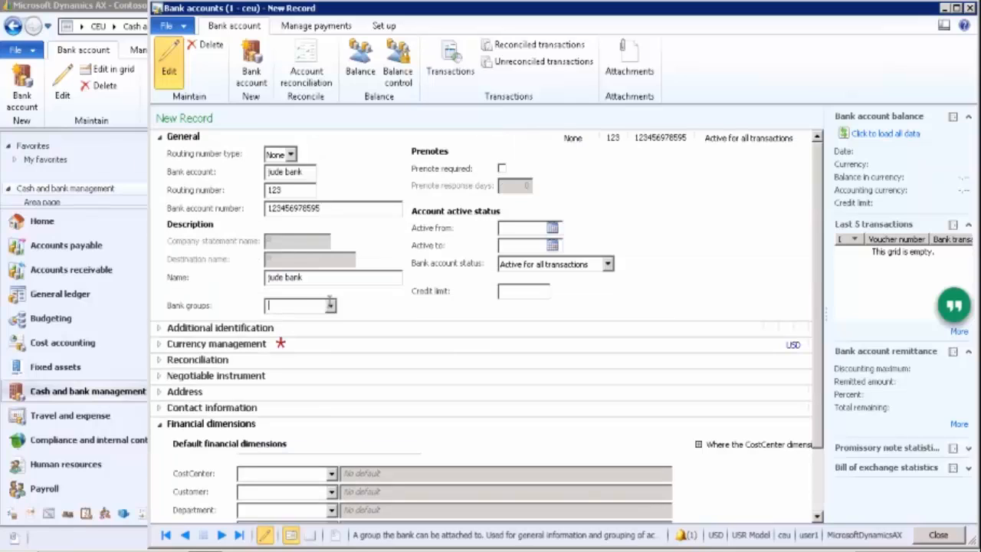
Assign the new bank account to the BankEUR bank group
{"action": "left_click", "coordinate": [331, 305]}
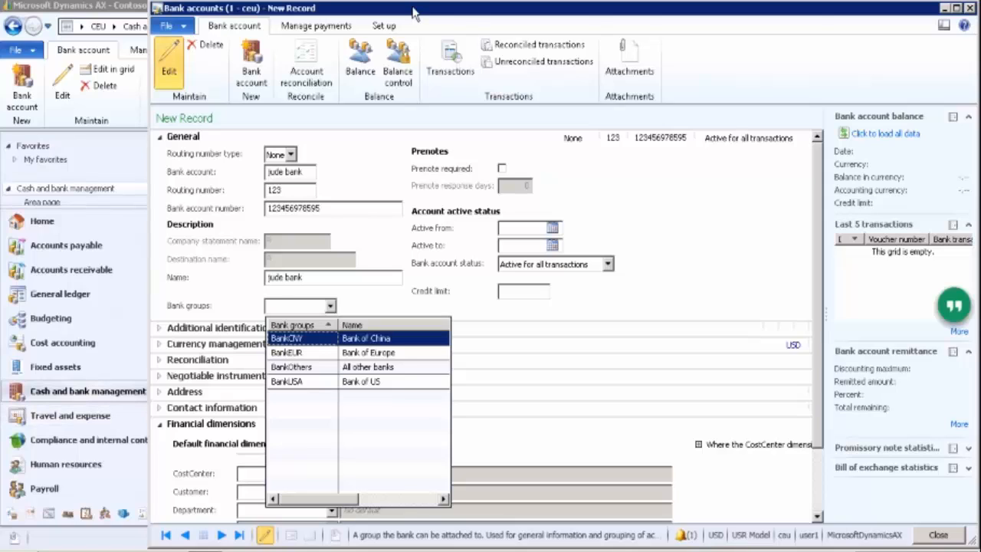
{"action": "left_click", "coordinate": [311, 172]}
{"action": "left_click_drag", "start_coordinate": [311, 172], "coordinate": [249, 170]}
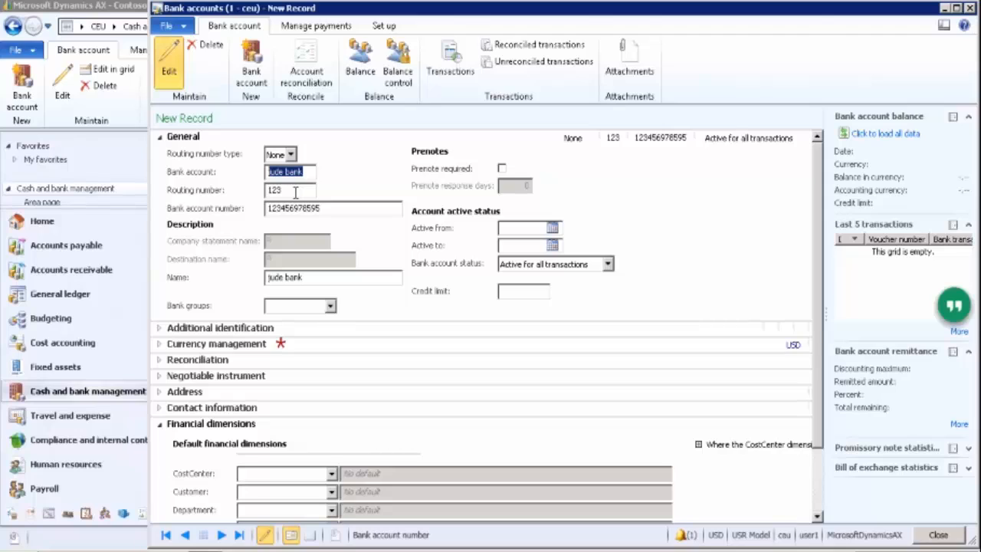
{"action": "left_click", "coordinate": [331, 306]}
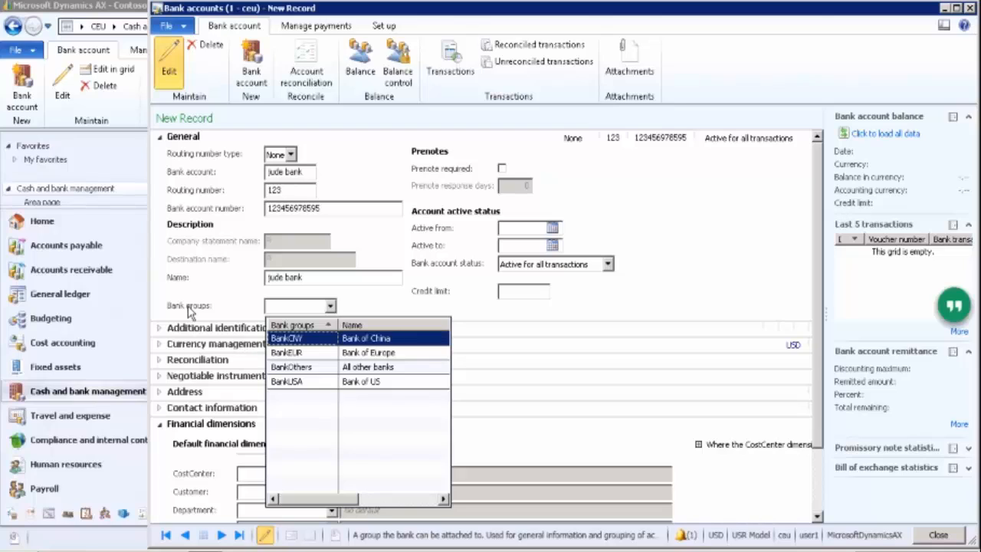
{"action": "left_click", "coordinate": [277, 364]}
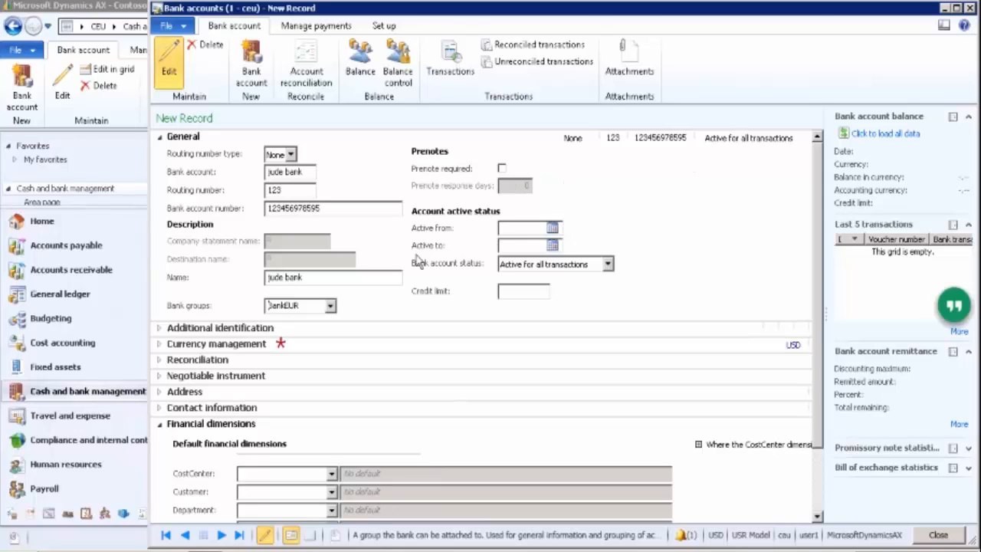
Examine the bank account status options and the credit limit field in the General section of the new record
{"action": "left_click", "coordinate": [610, 264]}
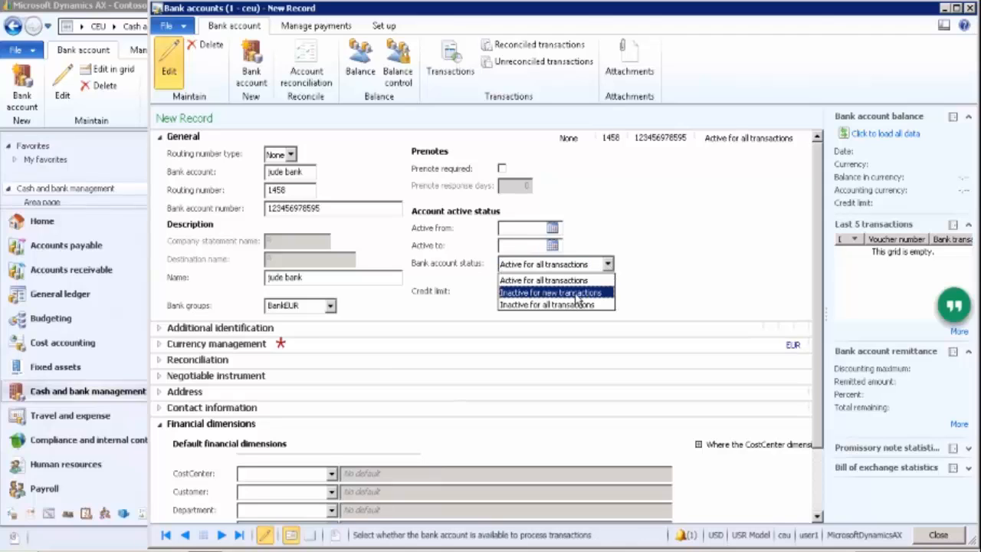
{"action": "left_click", "coordinate": [632, 303]}
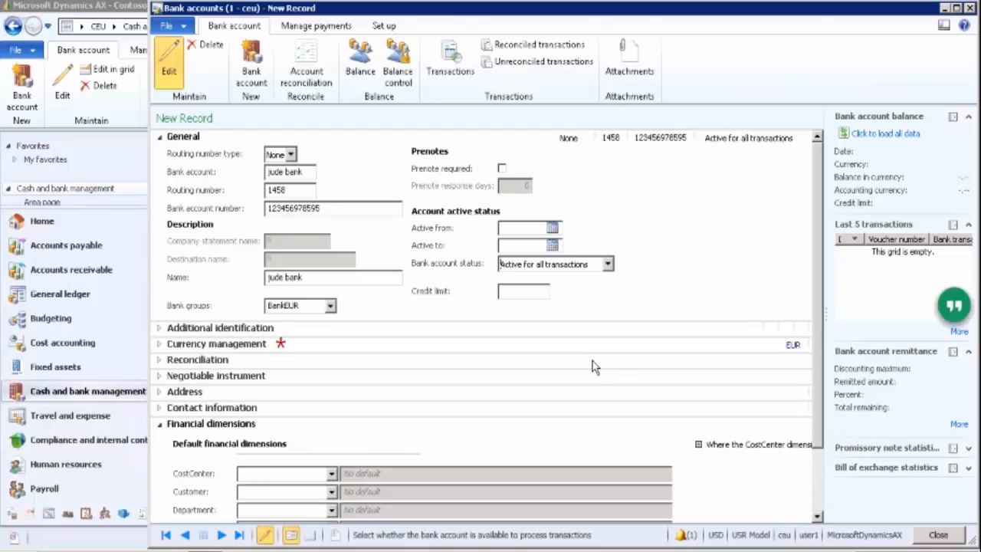
{"action": "left_click", "coordinate": [608, 263]}
{"action": "left_click", "coordinate": [607, 263]}
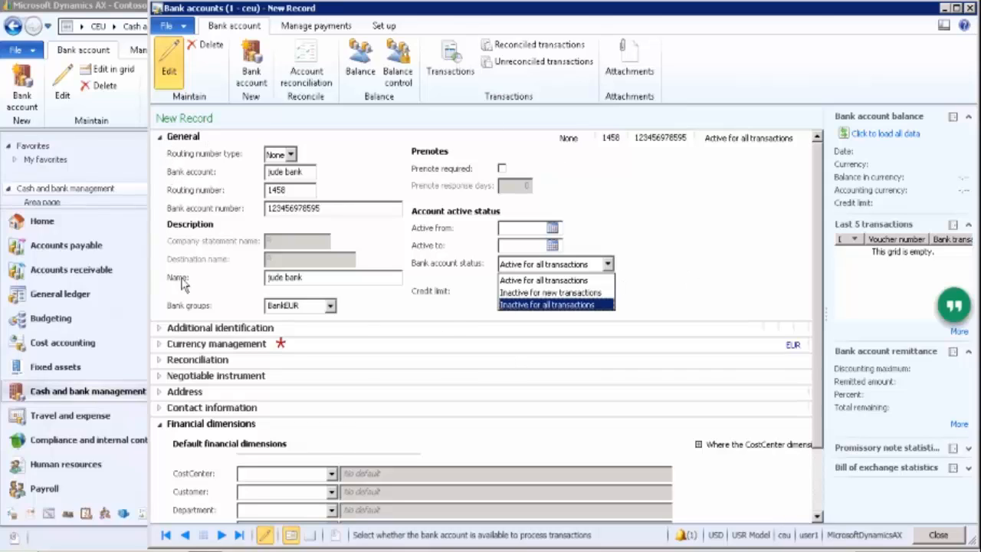
{"action": "left_click", "coordinate": [686, 250]}
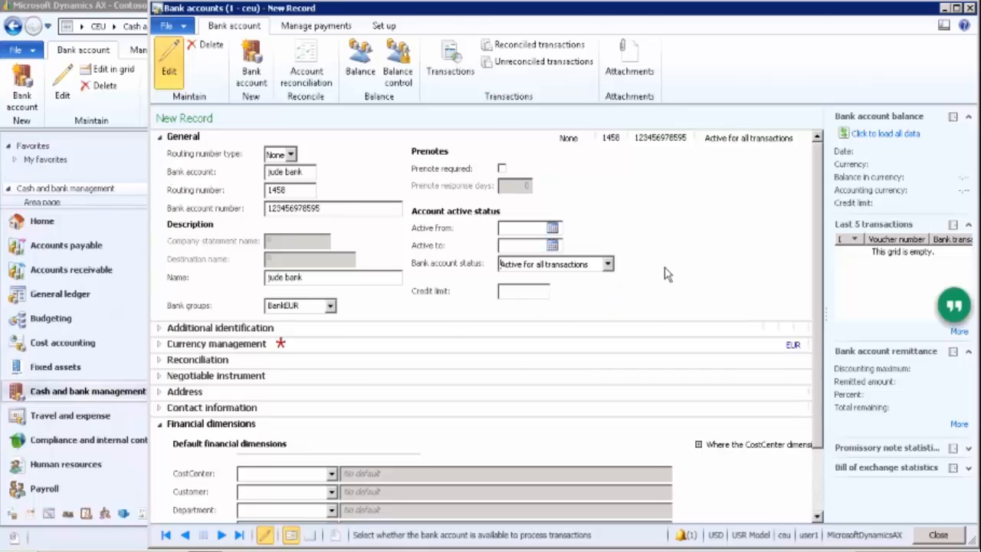
{"action": "left_click", "coordinate": [519, 294]}
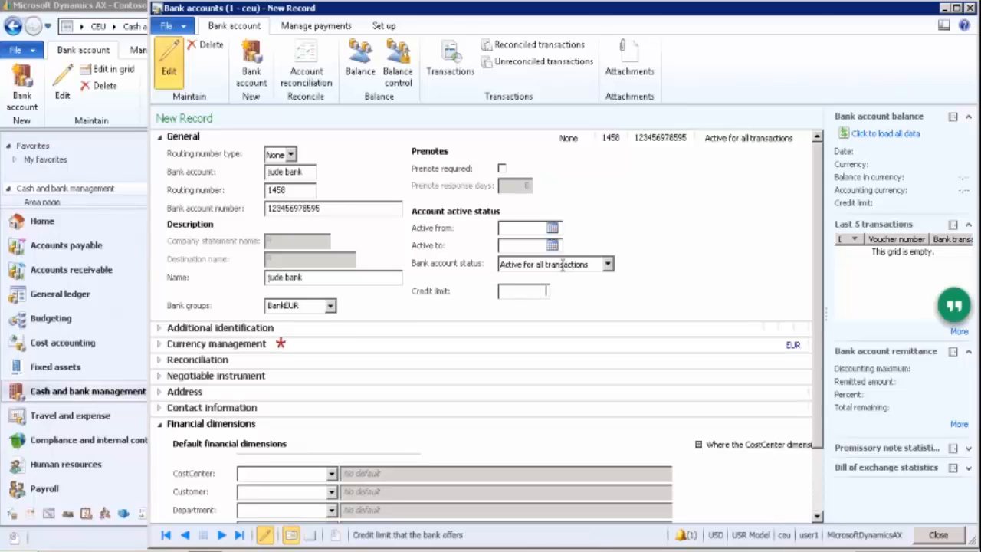
{"action": "left_click", "coordinate": [160, 139]}
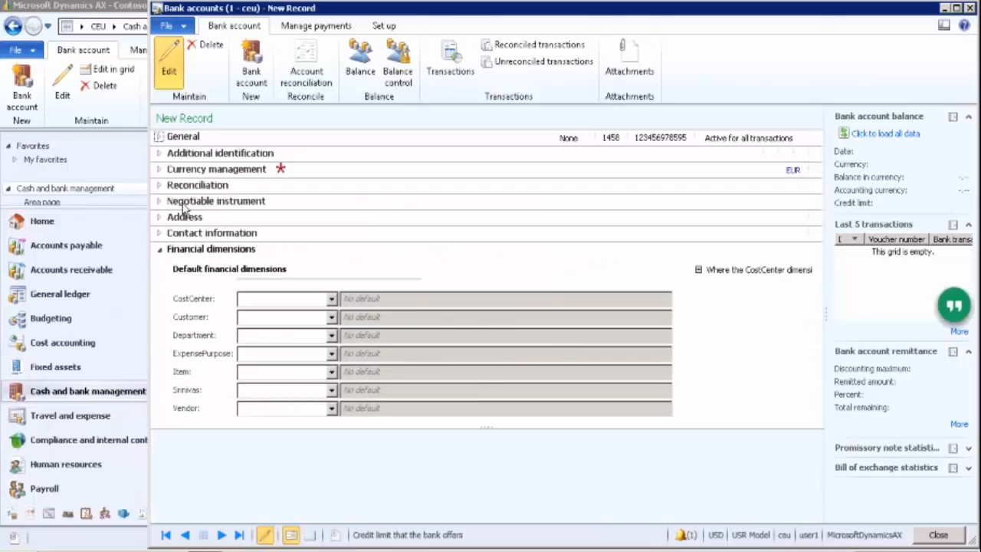
{"action": "left_click", "coordinate": [160, 139]}
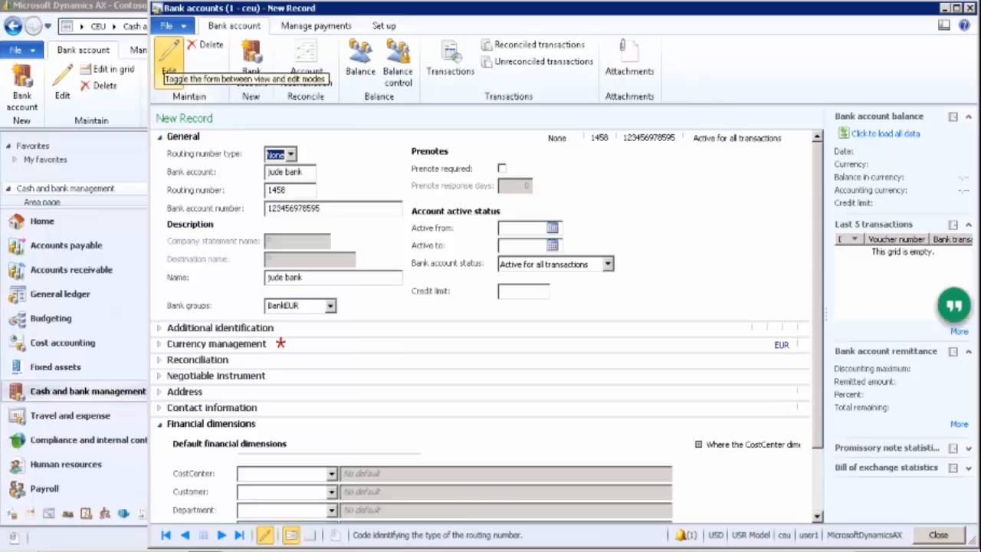
Try the statuses Inactive for new transactions and Inactive for all transactions on the bank account, and restore Active for all transactions
{"action": "left_click", "coordinate": [607, 265]}
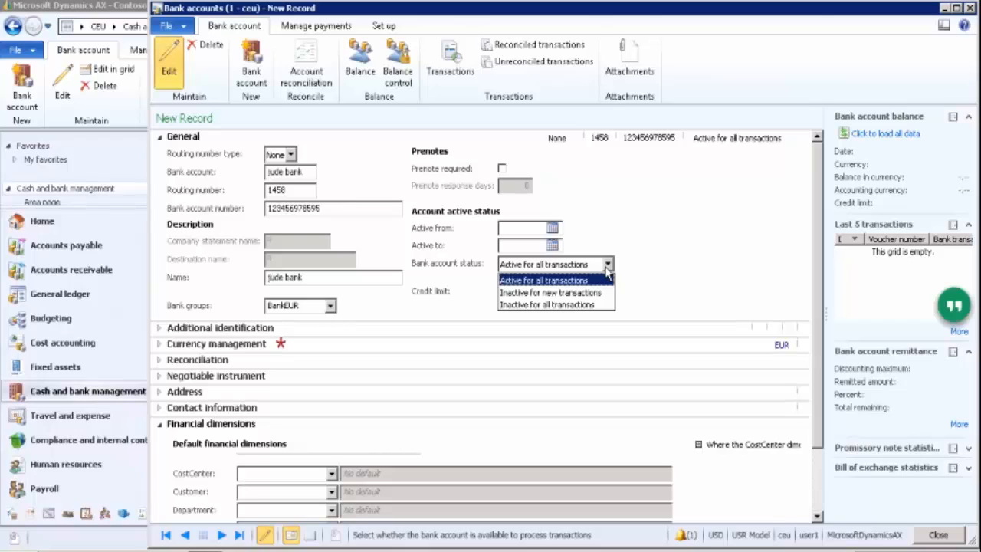
{"action": "left_click", "coordinate": [568, 295]}
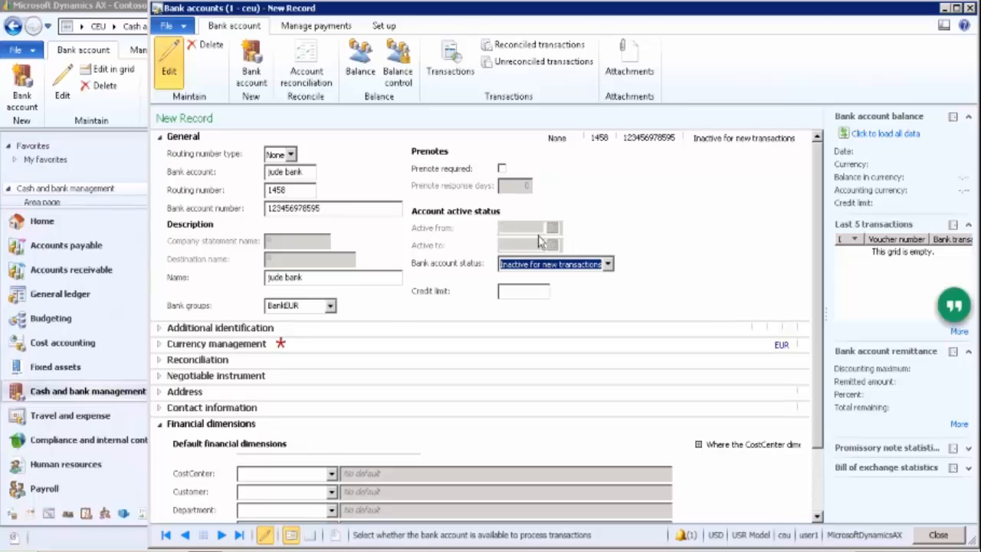
{"action": "left_click", "coordinate": [608, 264]}
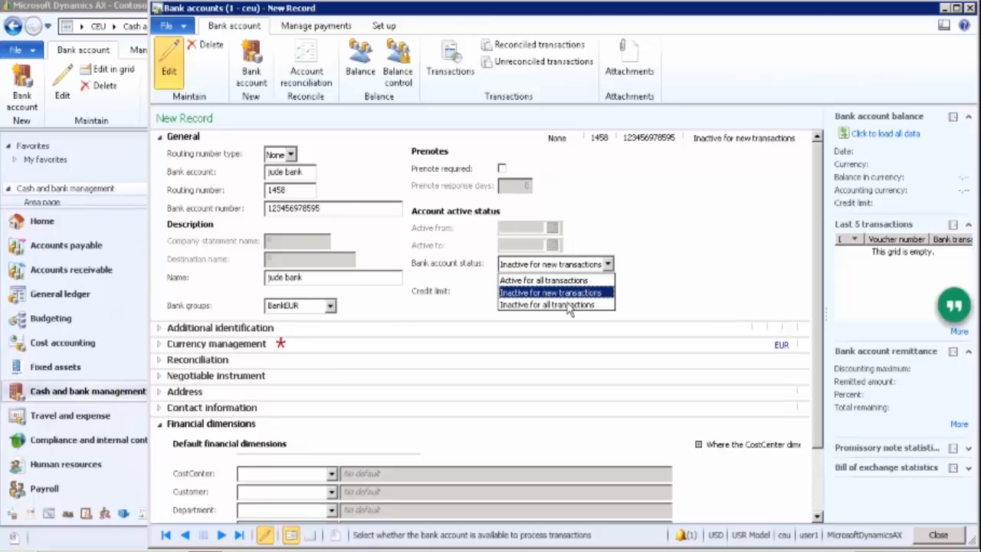
{"action": "left_click", "coordinate": [571, 305]}
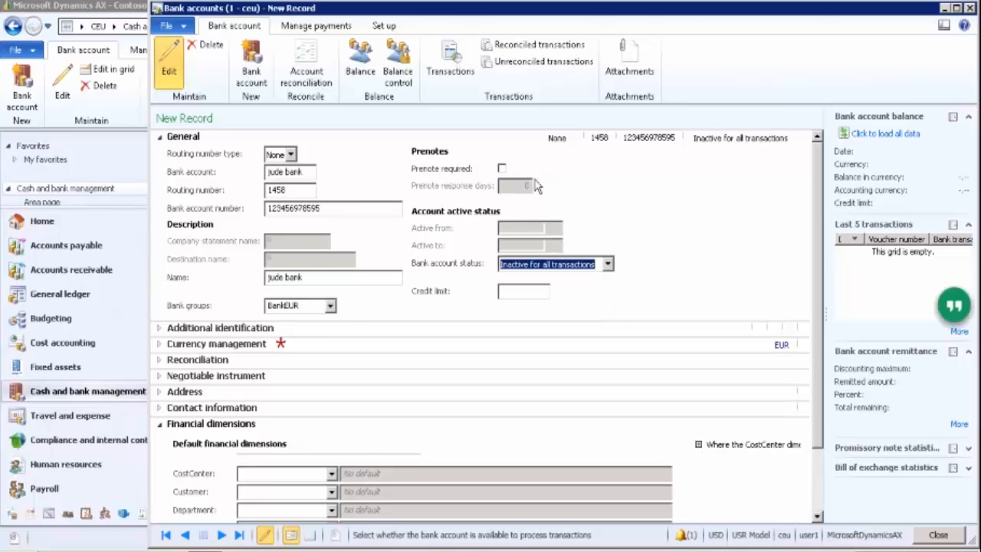
{"action": "left_click", "coordinate": [608, 264]}
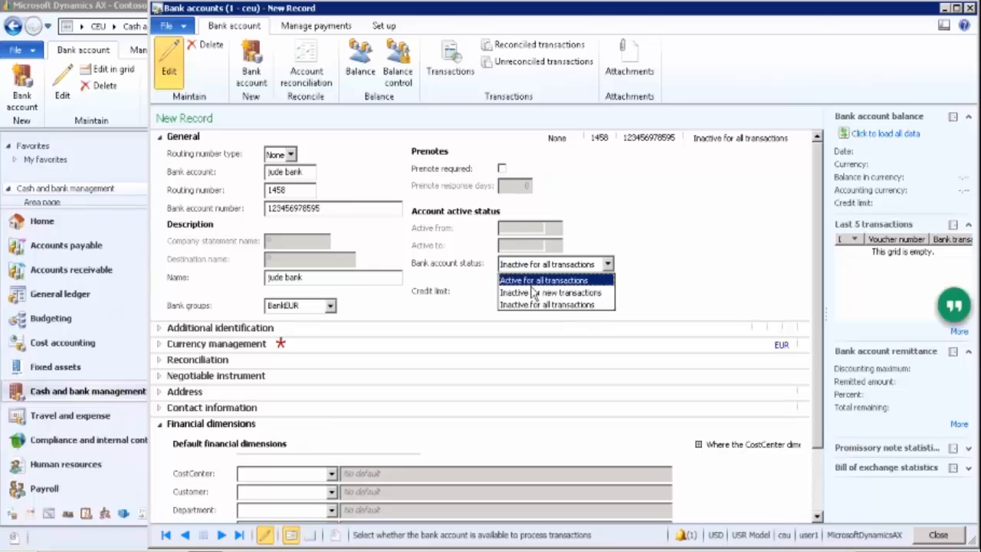
{"action": "left_click", "coordinate": [533, 291]}
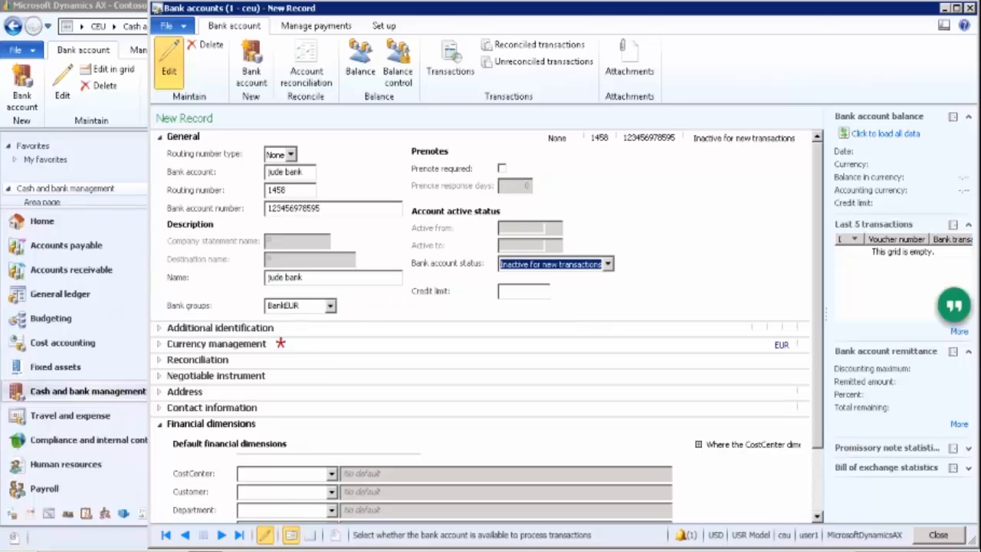
{"action": "left_click", "coordinate": [609, 265]}
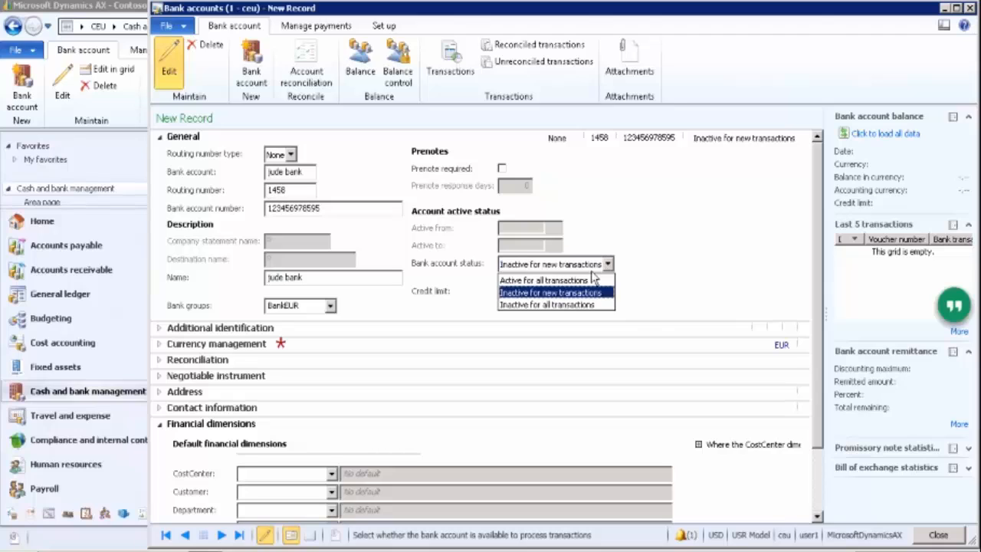
{"action": "left_click", "coordinate": [562, 282]}
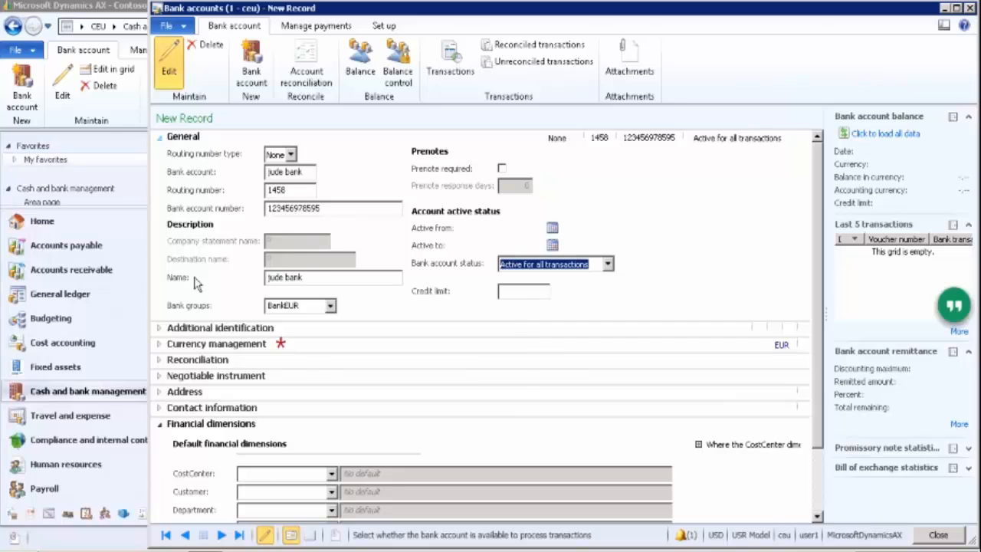
Review the additional identification of the bank account and set its currency to USD under Currency management
{"action": "left_click", "coordinate": [159, 137]}
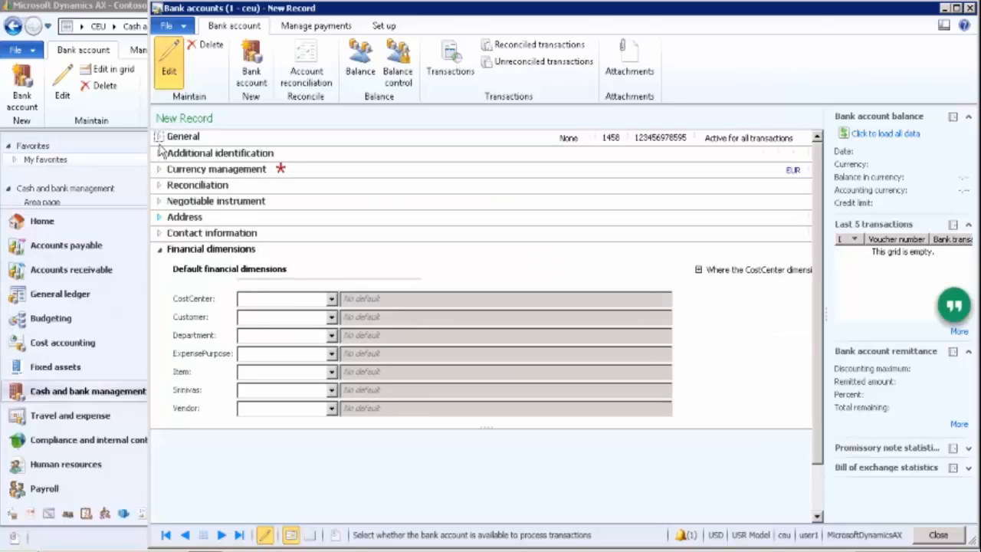
{"action": "left_click", "coordinate": [160, 154]}
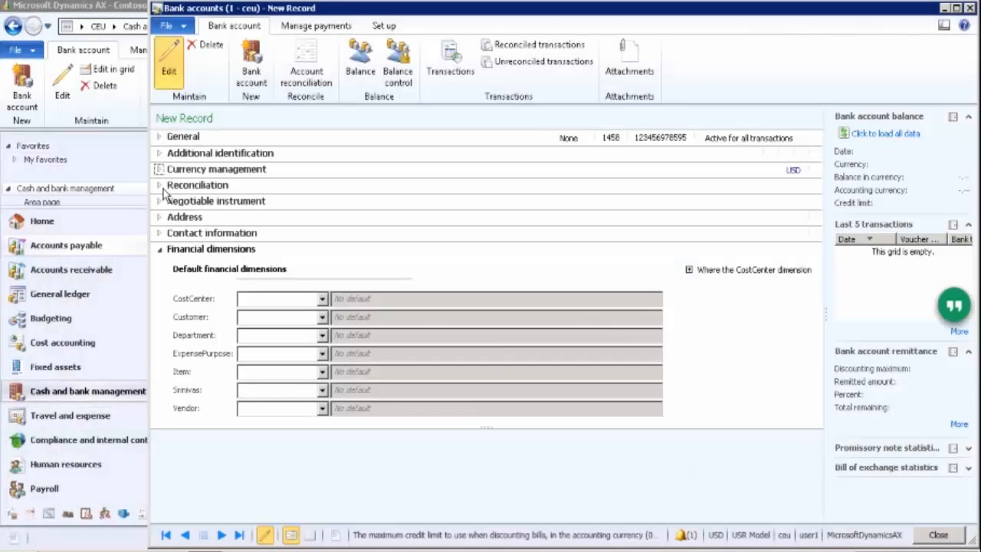
Review the Reconciliation and Negotiable instrument settings of the new bank account, collapsing each section when done
{"action": "left_click", "coordinate": [161, 188]}
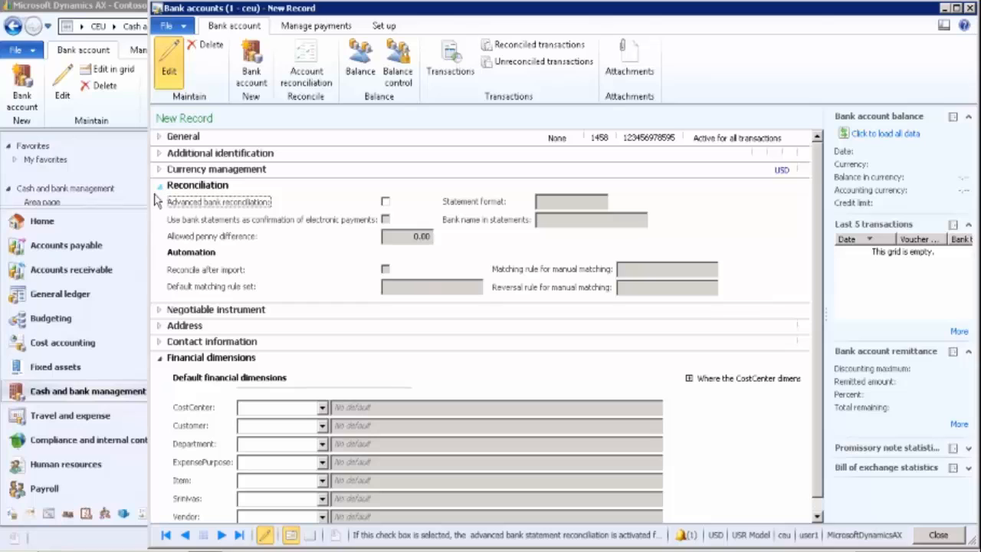
{"action": "left_click", "coordinate": [160, 186]}
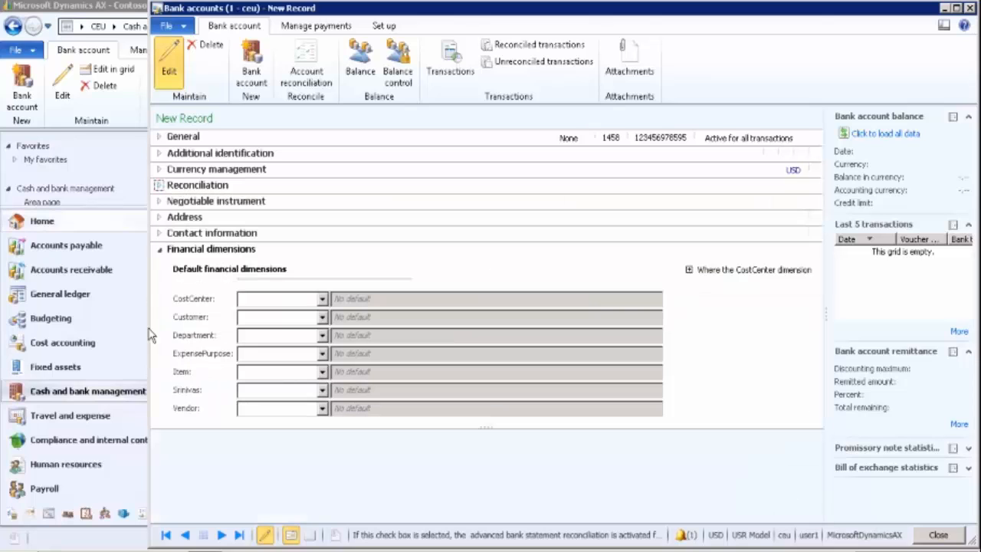
{"action": "left_click", "coordinate": [160, 202]}
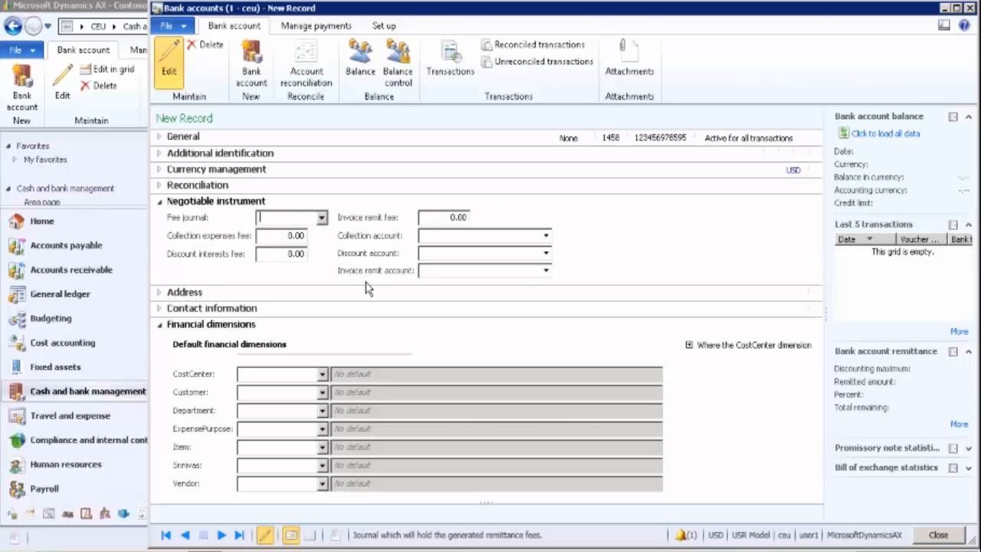
{"action": "left_click", "coordinate": [159, 202]}
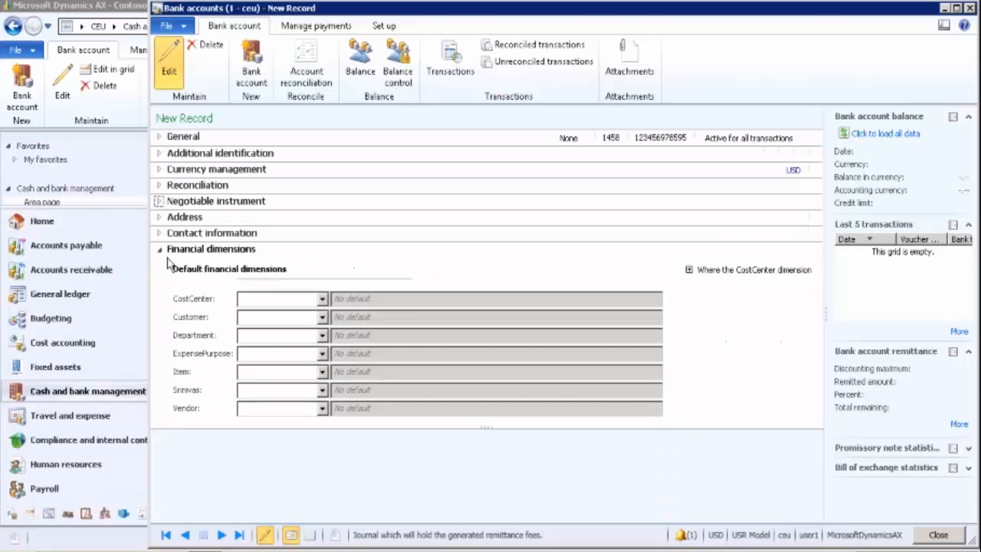
Review the Address, Contact information and Financial dimensions sections of the new bank account, collapsing each section when done
{"action": "left_click", "coordinate": [159, 219]}
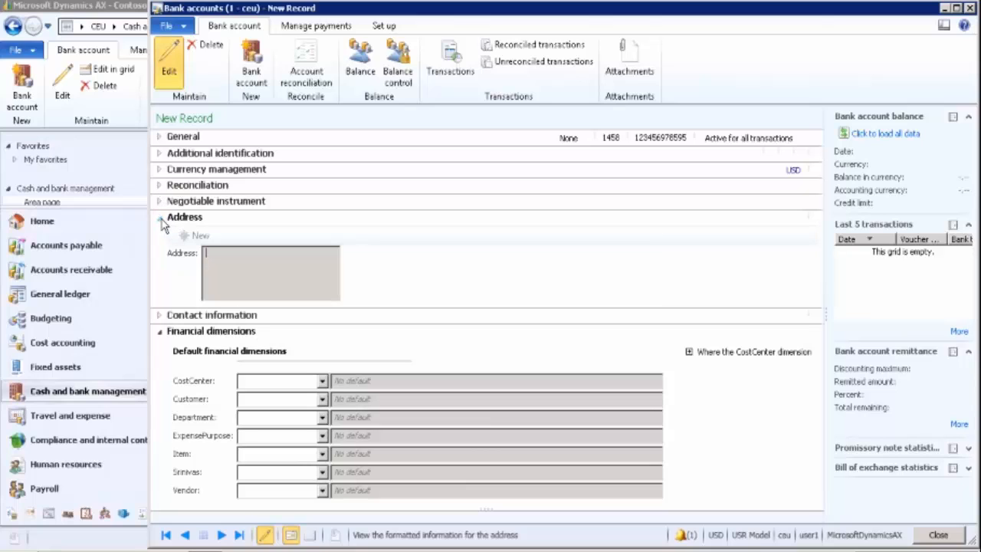
{"action": "left_click", "coordinate": [160, 219]}
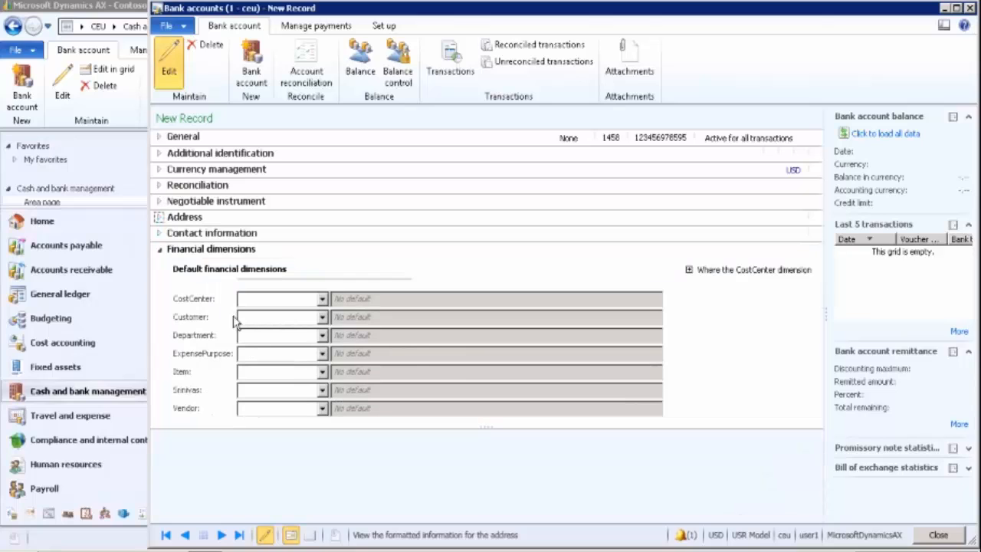
{"action": "left_click", "coordinate": [160, 235]}
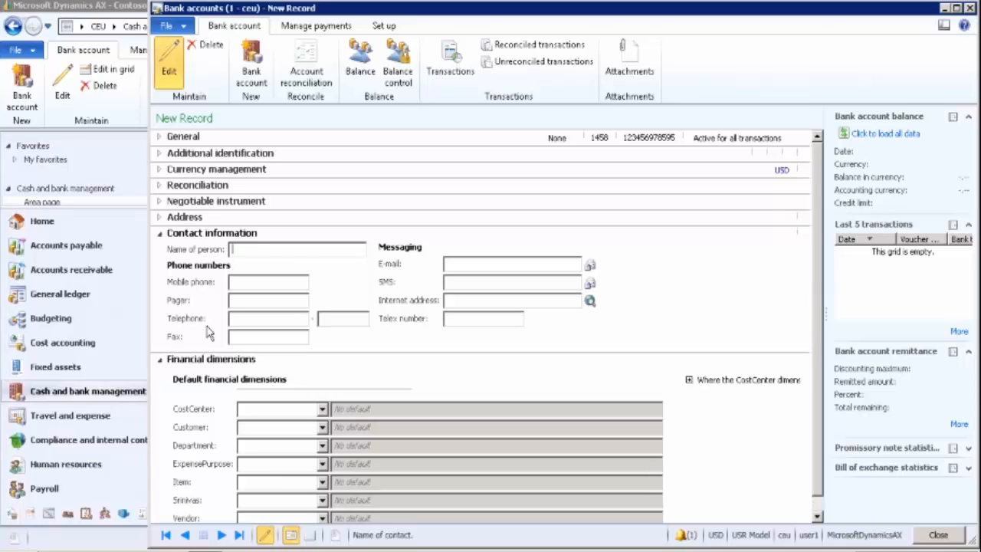
{"action": "left_click", "coordinate": [160, 233]}
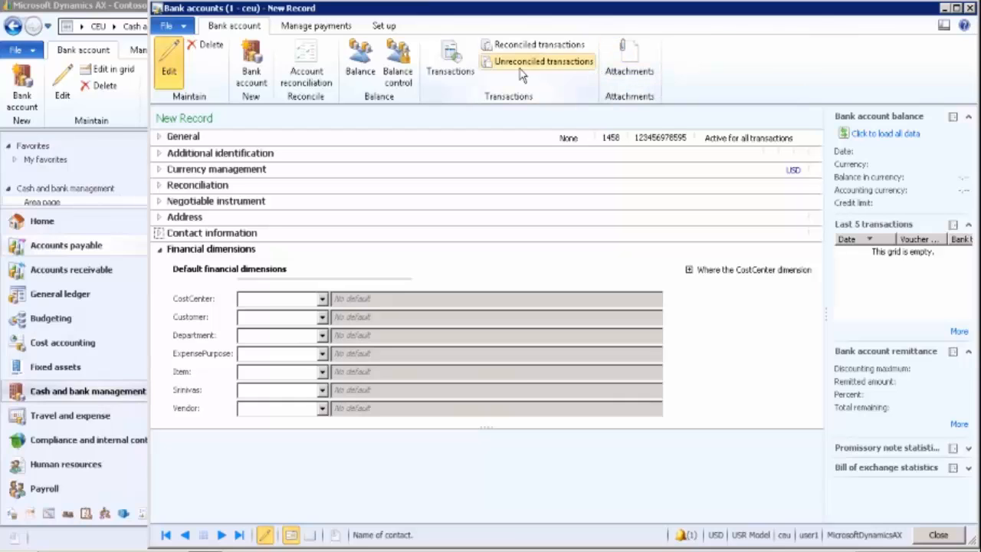
{"action": "left_click", "coordinate": [159, 251]}
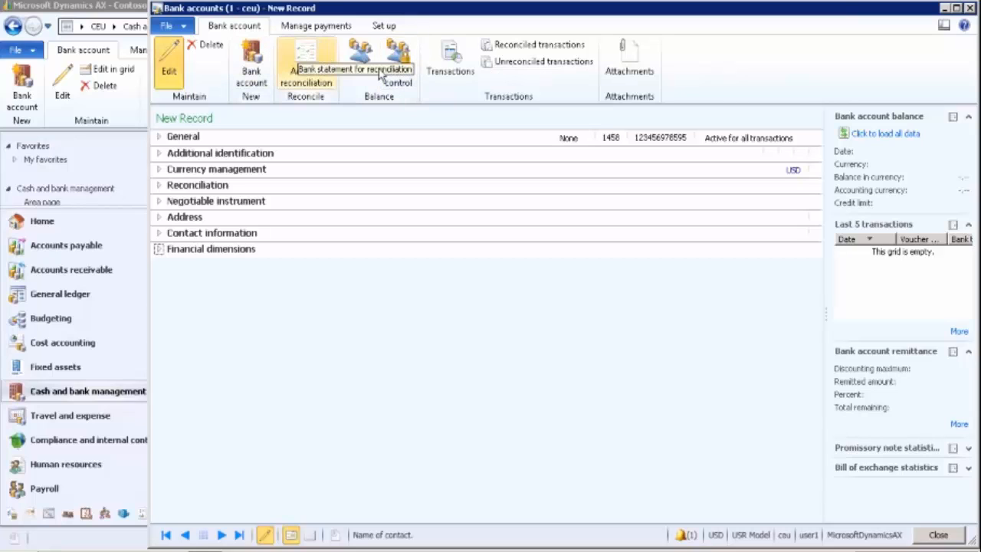
Check the currency balance and the remitted amount of the jude bank account, and close the balance view
{"action": "left_click", "coordinate": [361, 53]}
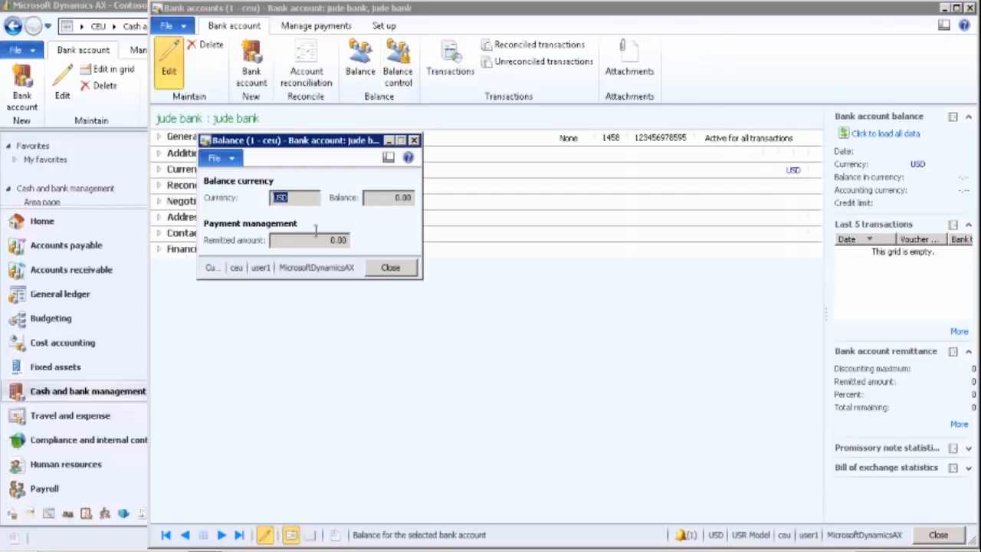
{"action": "left_click", "coordinate": [392, 197]}
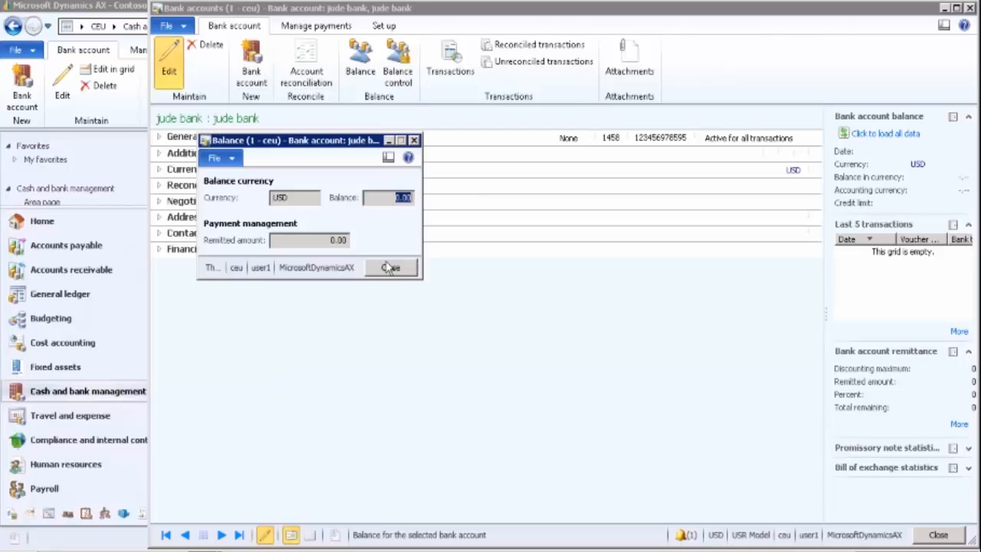
{"action": "left_click", "coordinate": [334, 238]}
{"action": "left_click_drag", "start_coordinate": [335, 228], "coordinate": [365, 234]}
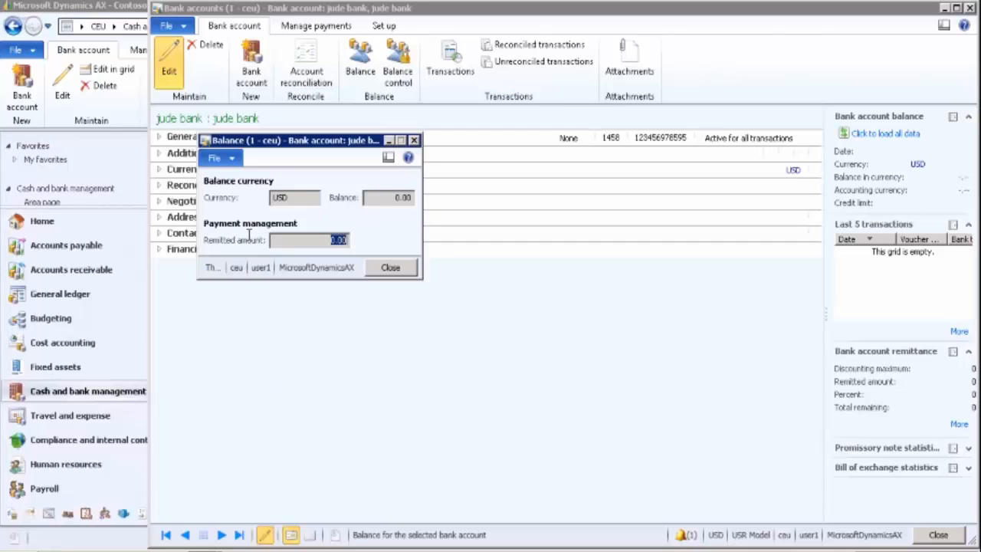
{"action": "left_click", "coordinate": [389, 268]}
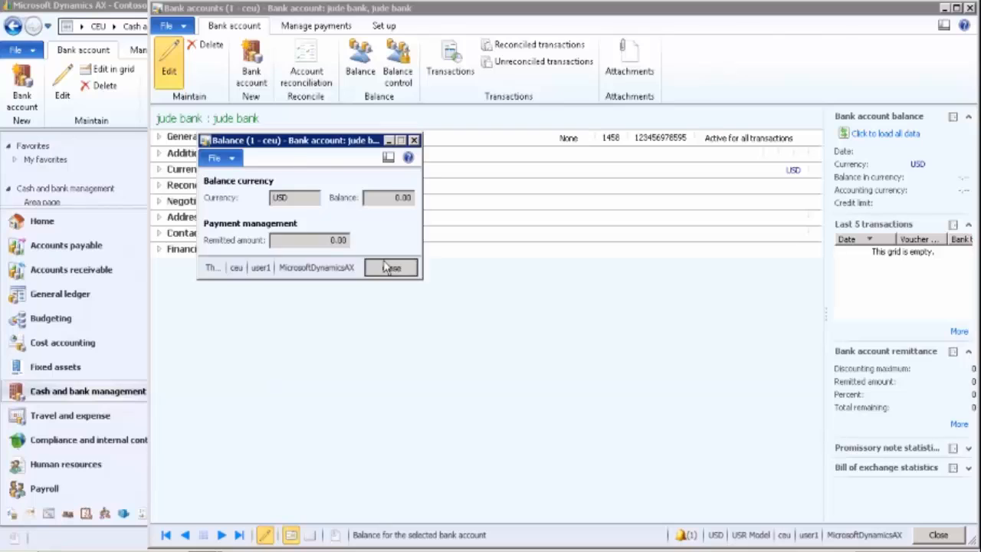
Review all, reconciled and unreconciled transactions of the jude bank account in turn, and close the account record
{"action": "left_click", "coordinate": [453, 57]}
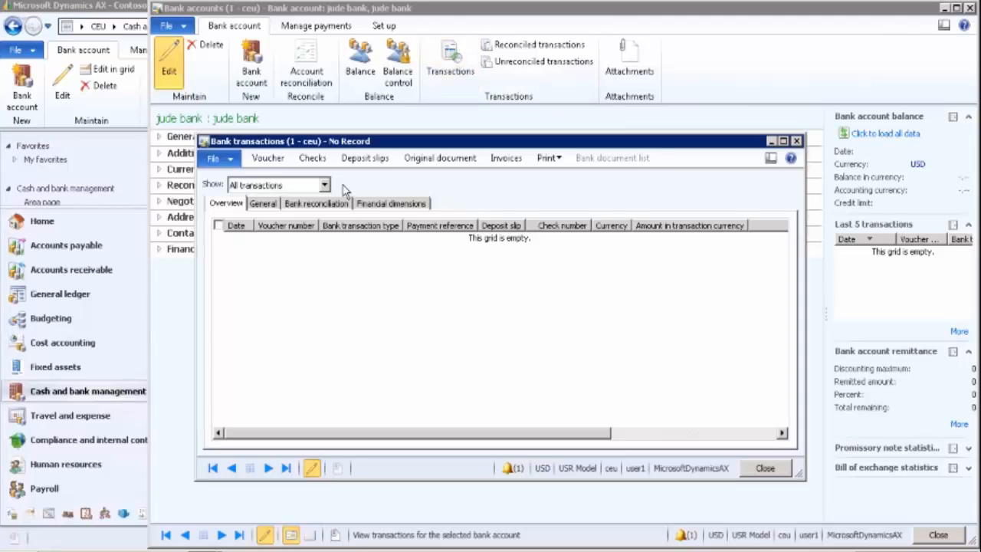
{"action": "left_click", "coordinate": [796, 141]}
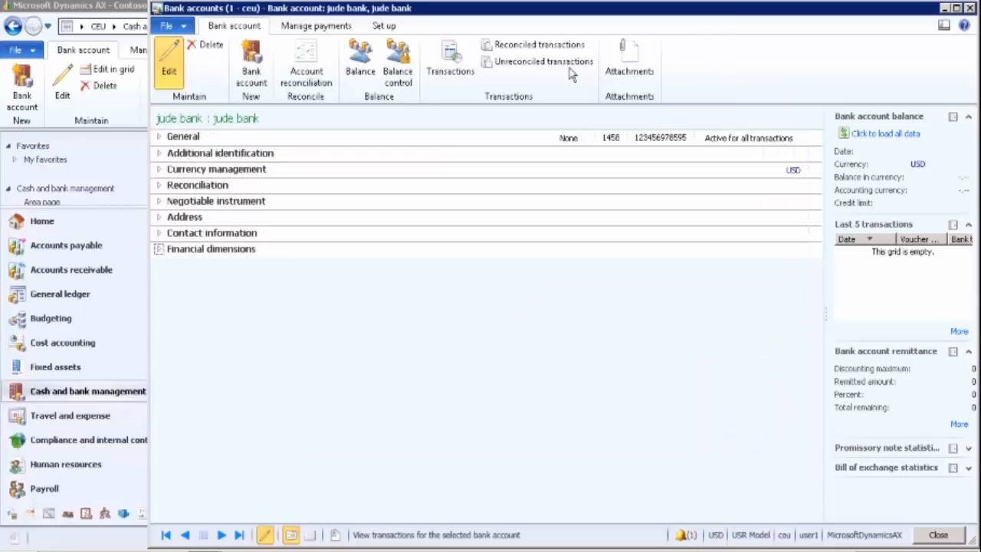
{"action": "left_click", "coordinate": [529, 45]}
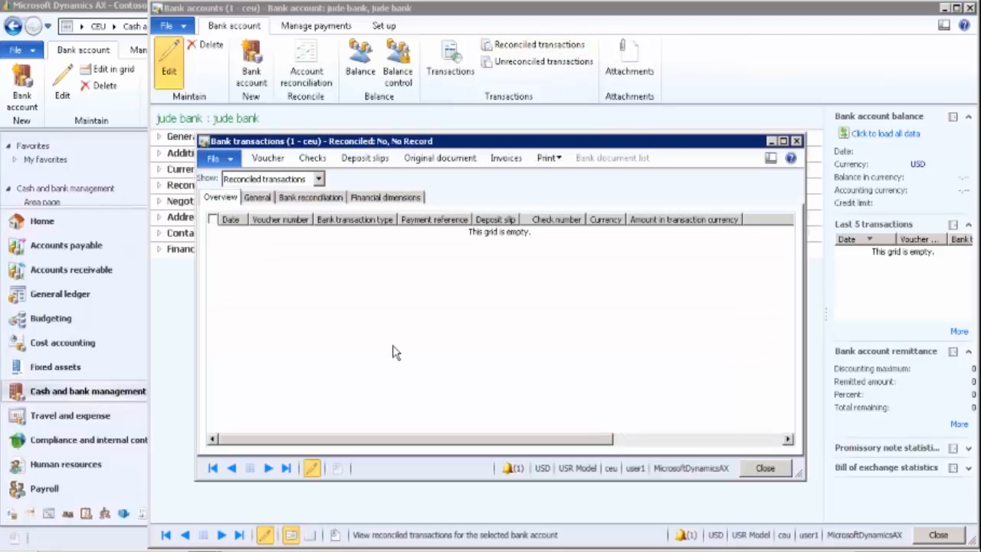
{"action": "left_click", "coordinate": [797, 141]}
{"action": "left_click", "coordinate": [545, 63]}
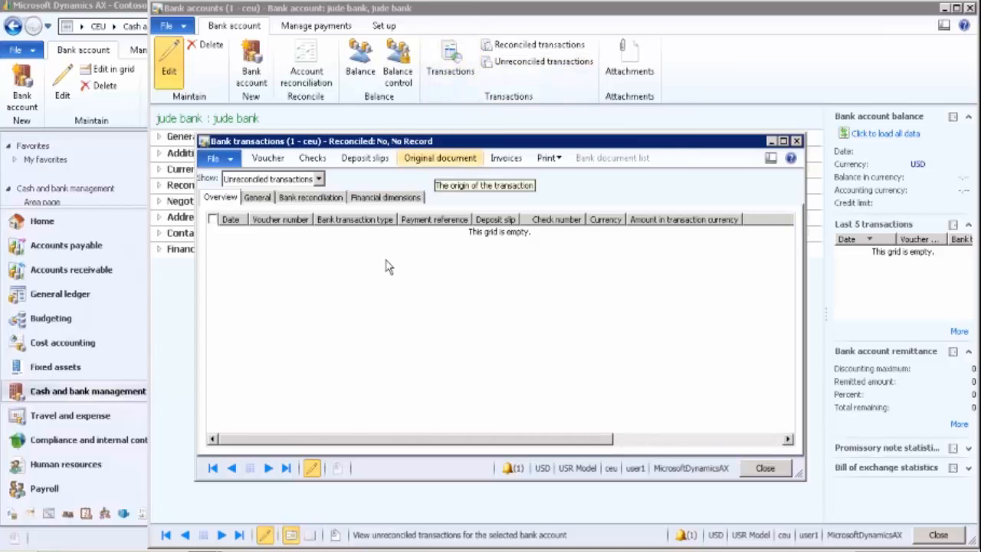
{"action": "left_click", "coordinate": [796, 141]}
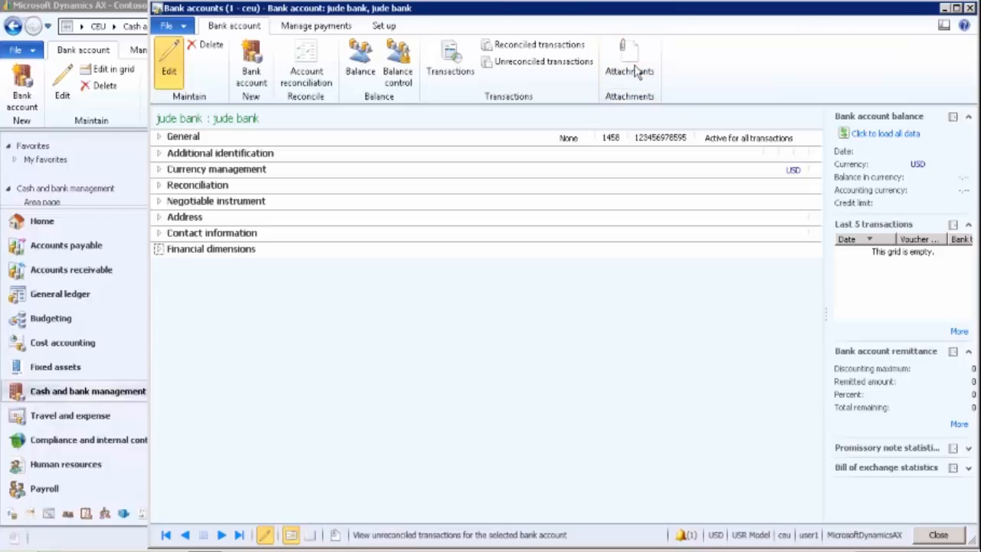
{"action": "left_click", "coordinate": [969, 8]}
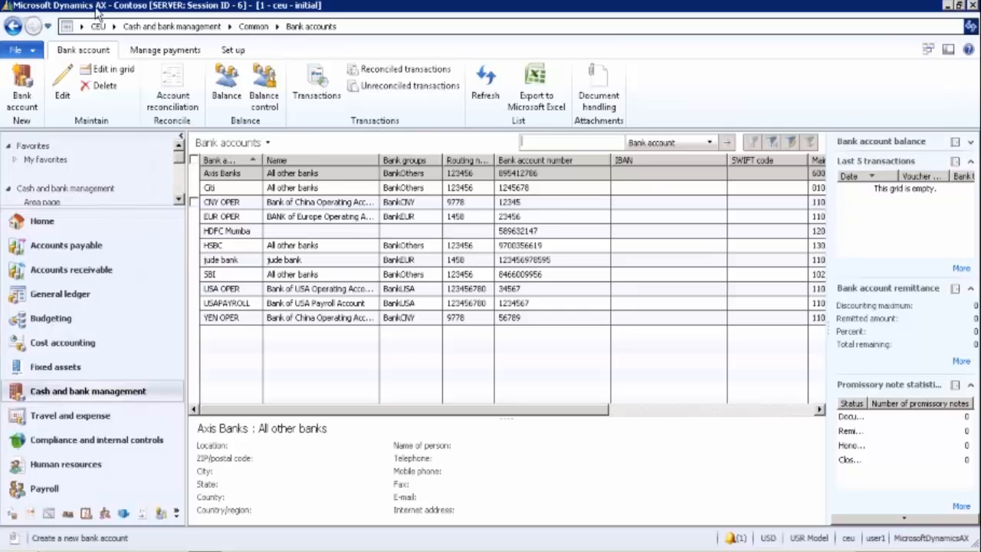
{"action": "left_click", "coordinate": [115, 26]}
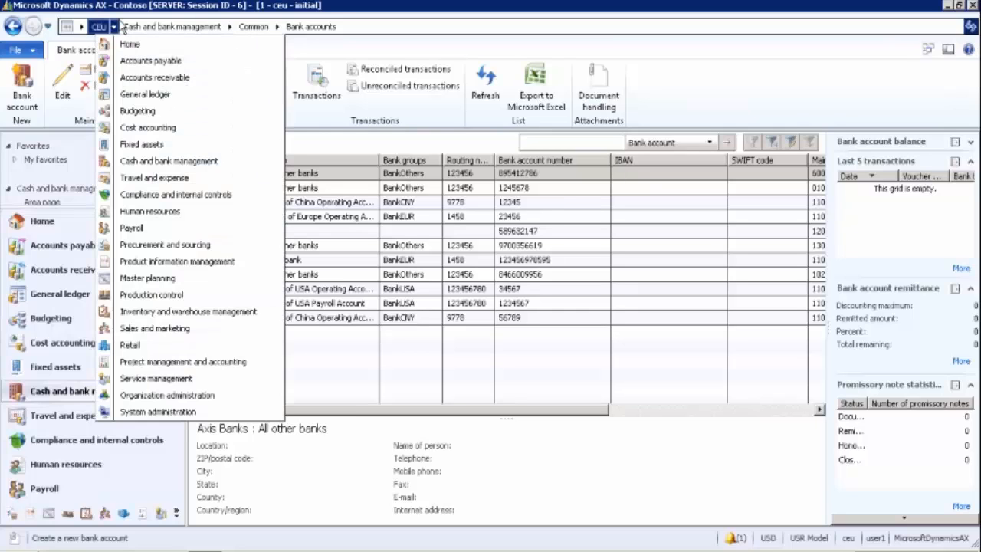
{"action": "left_click", "coordinate": [523, 249]}
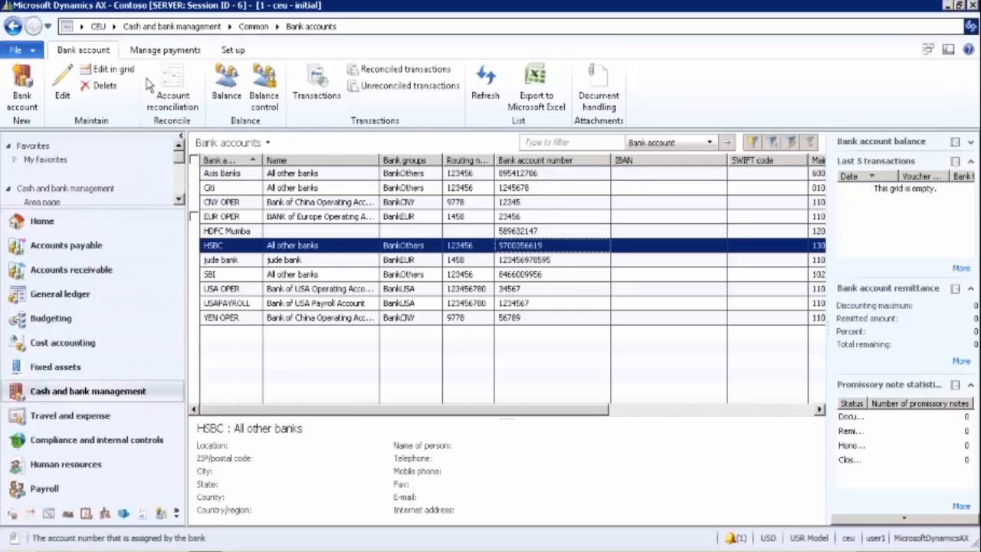